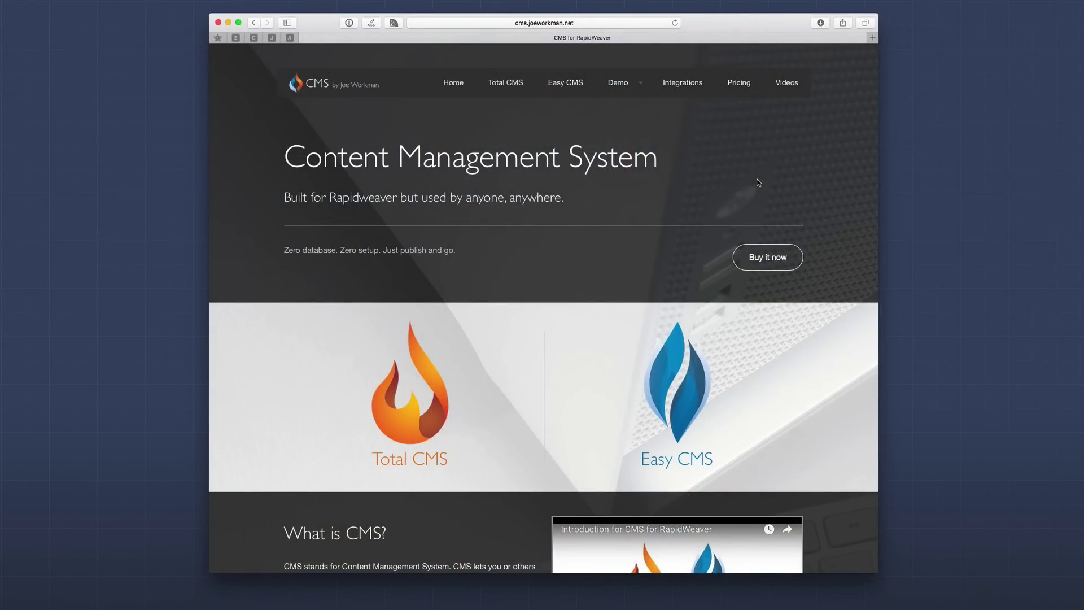
Open the Soccer Demo page and the JW 2 - 1 ECU match from Recent Games.
{"action": "mouse_move", "coordinate": [632, 85]}
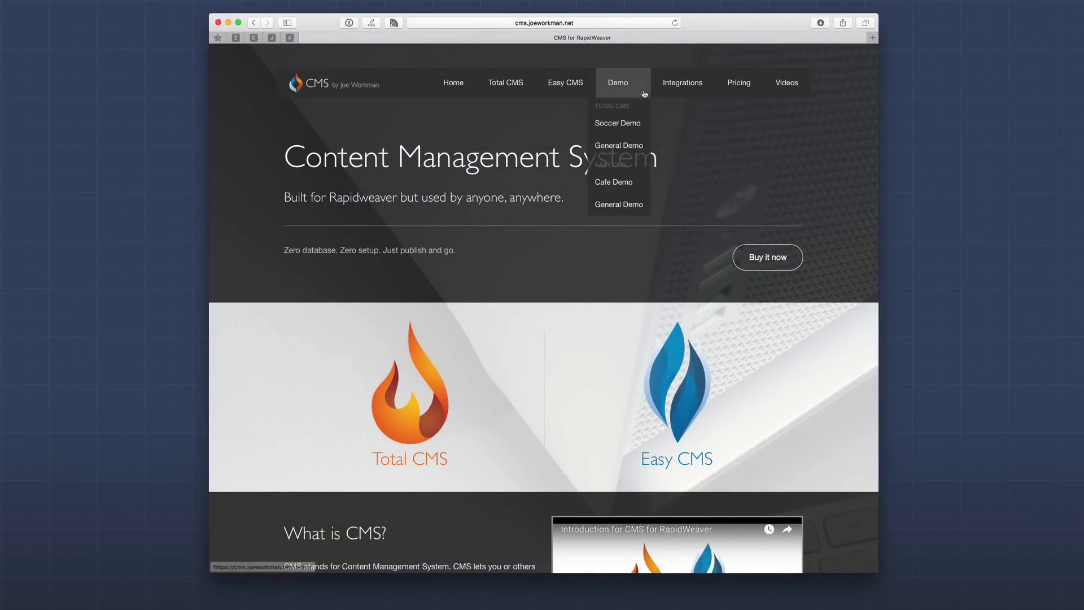
{"action": "left_click", "coordinate": [626, 123]}
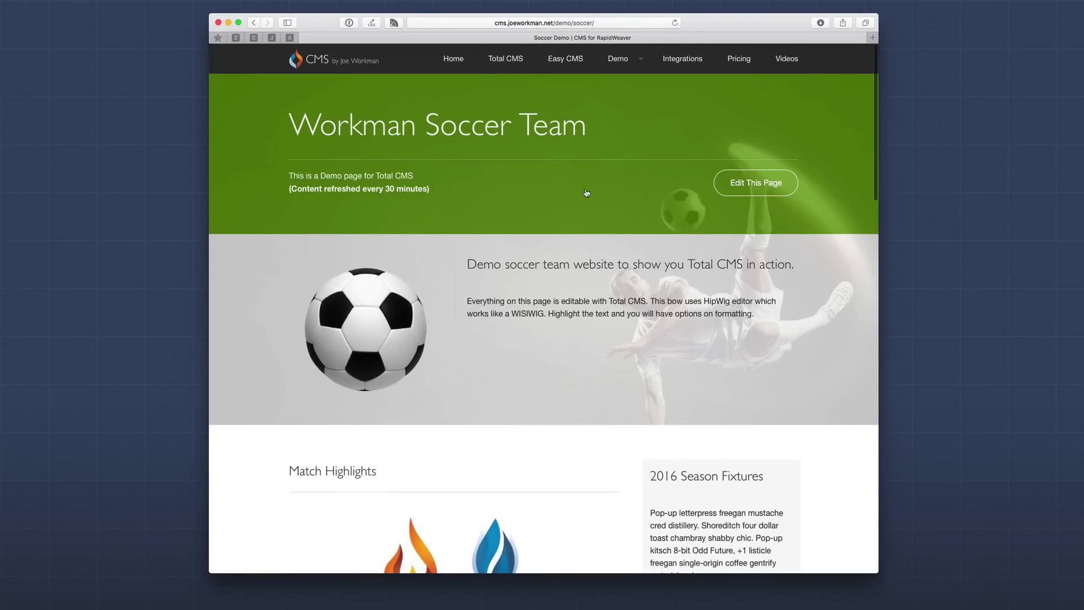
{"action": "scroll", "coordinate": [586, 192], "scroll_direction": "down", "scroll_amount": 10}
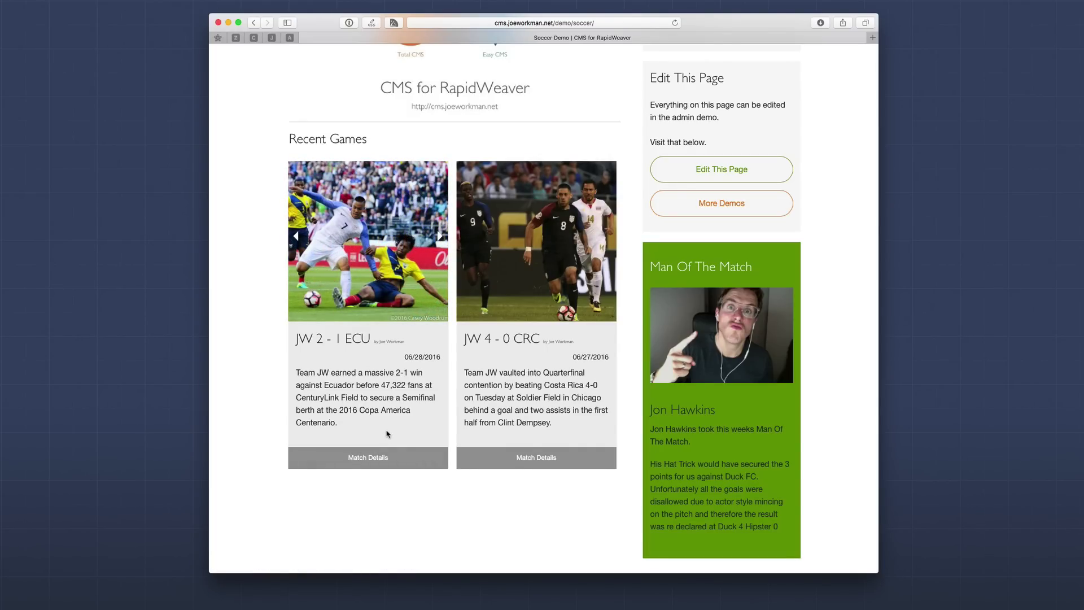
{"action": "left_click", "coordinate": [367, 461]}
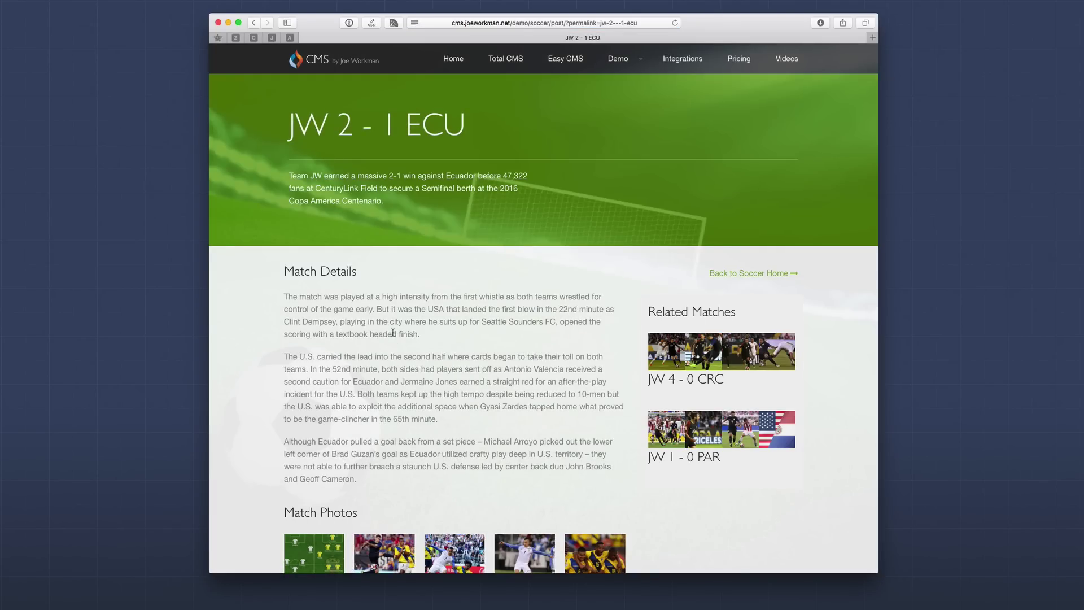
Browse the JW 2 - 1 ECU post's first four match photos enlarged, then close the viewer.
{"action": "scroll", "coordinate": [724, 317], "scroll_direction": "down", "scroll_amount": 3}
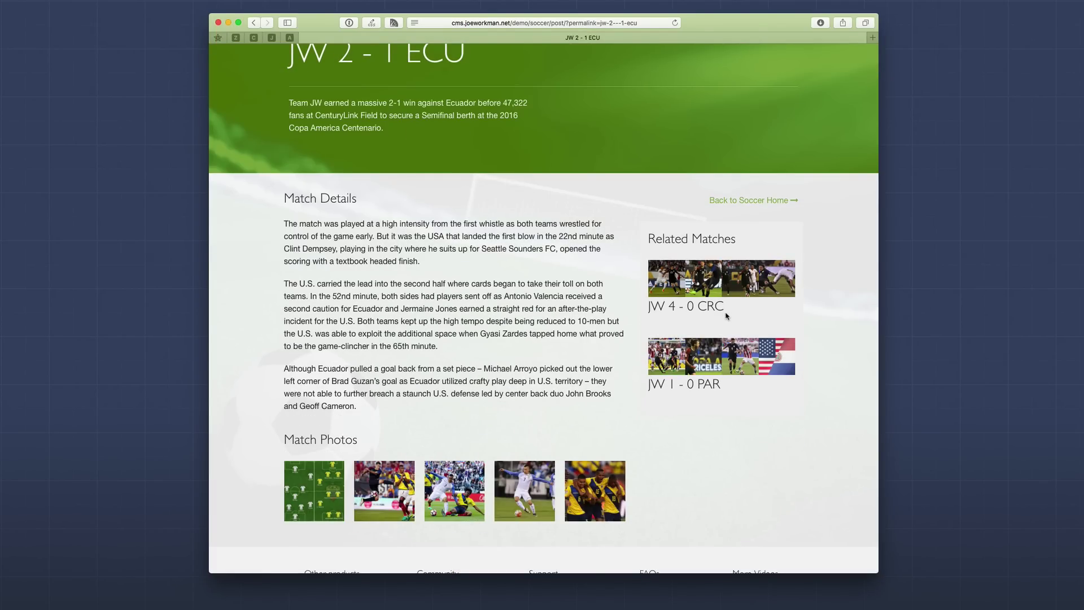
{"action": "scroll", "coordinate": [566, 296], "scroll_direction": "up", "scroll_amount": 3}
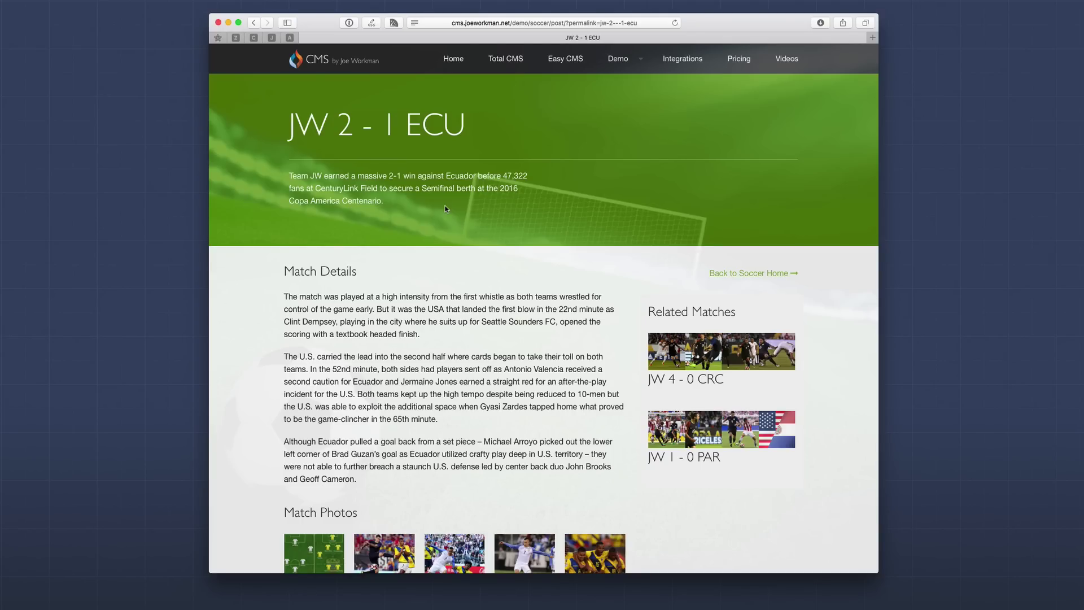
{"action": "scroll", "coordinate": [445, 209], "scroll_direction": "down", "scroll_amount": 4}
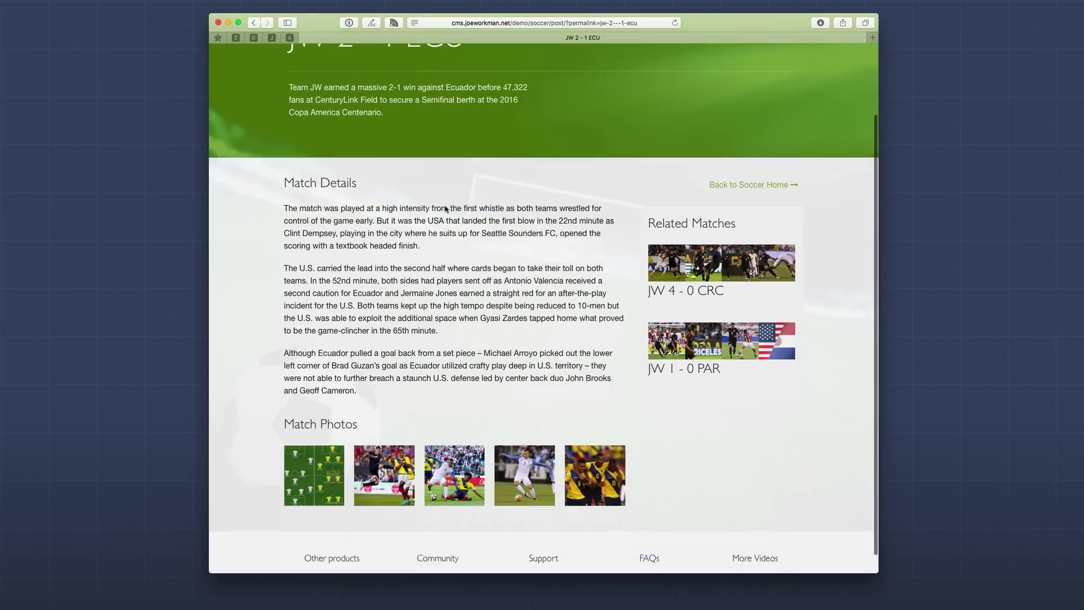
{"action": "left_click", "coordinate": [327, 455]}
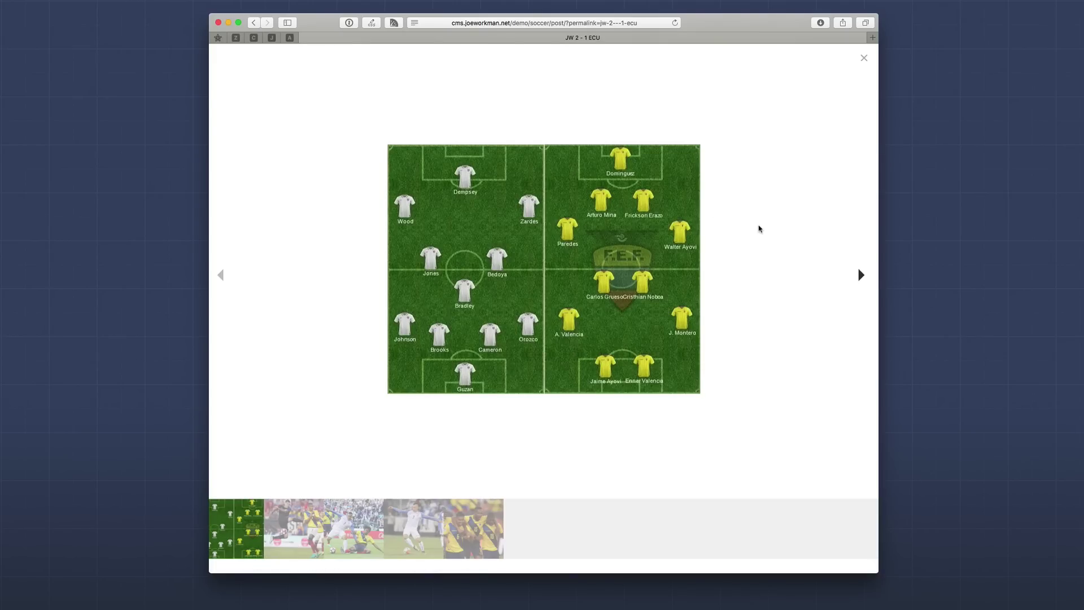
{"action": "left_click", "coordinate": [861, 275]}
{"action": "left_click", "coordinate": [861, 275]}
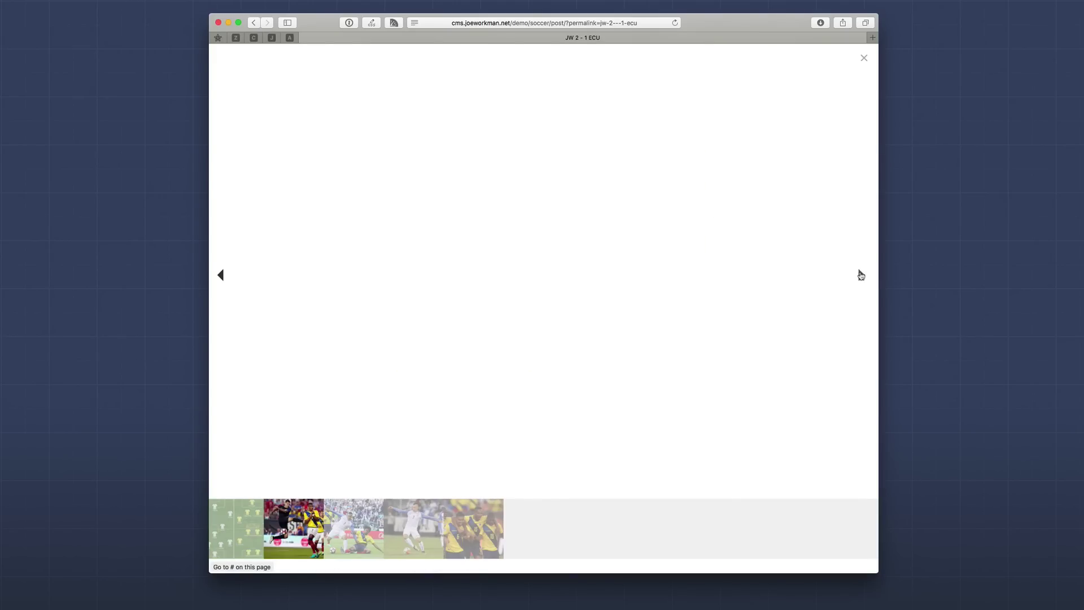
{"action": "left_click", "coordinate": [861, 275]}
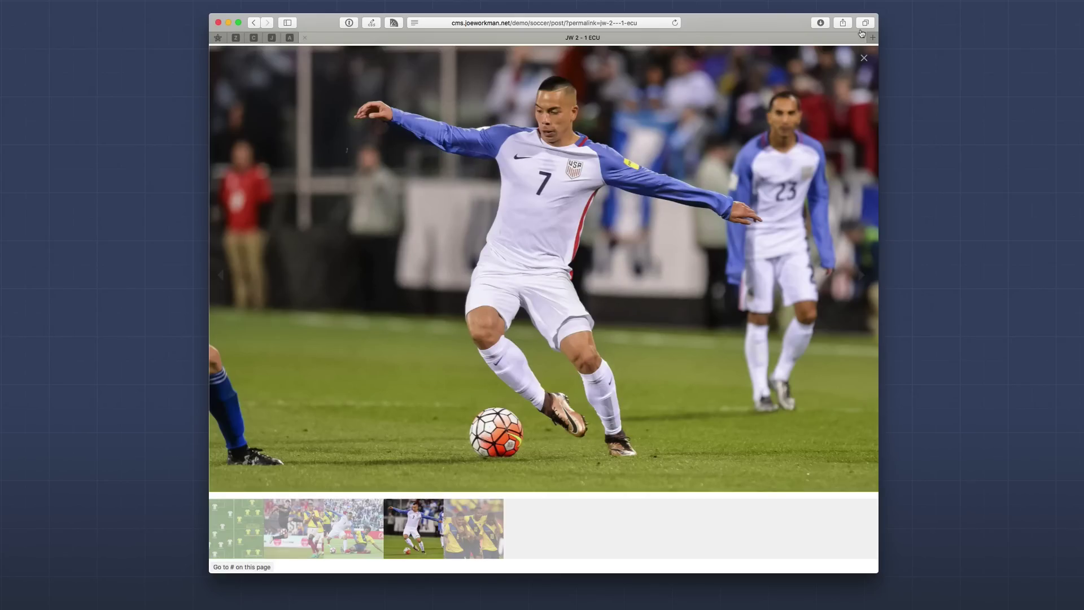
{"action": "left_click", "coordinate": [863, 60]}
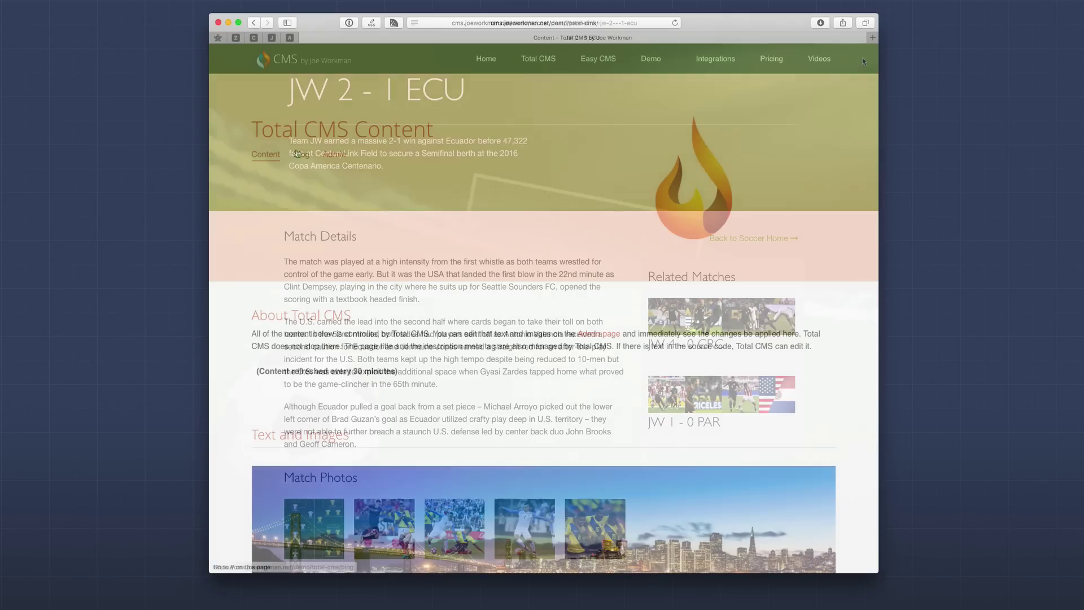
Open the demo Blog page, try its Search box, and check the Tag filter list.
{"action": "left_click", "coordinate": [302, 156]}
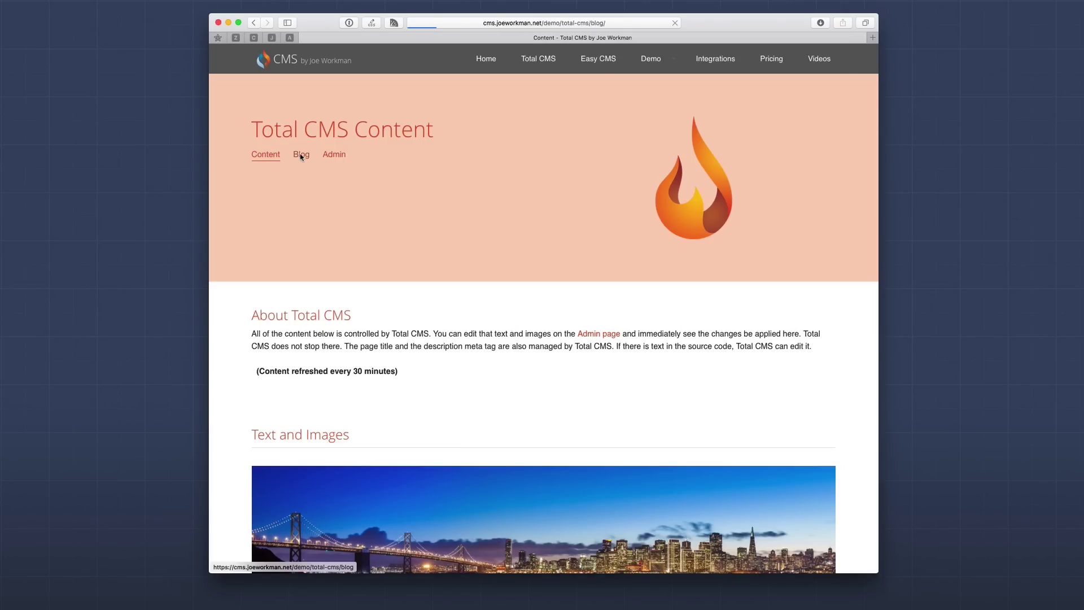
{"action": "scroll", "coordinate": [601, 316], "scroll_direction": "down", "scroll_amount": 5}
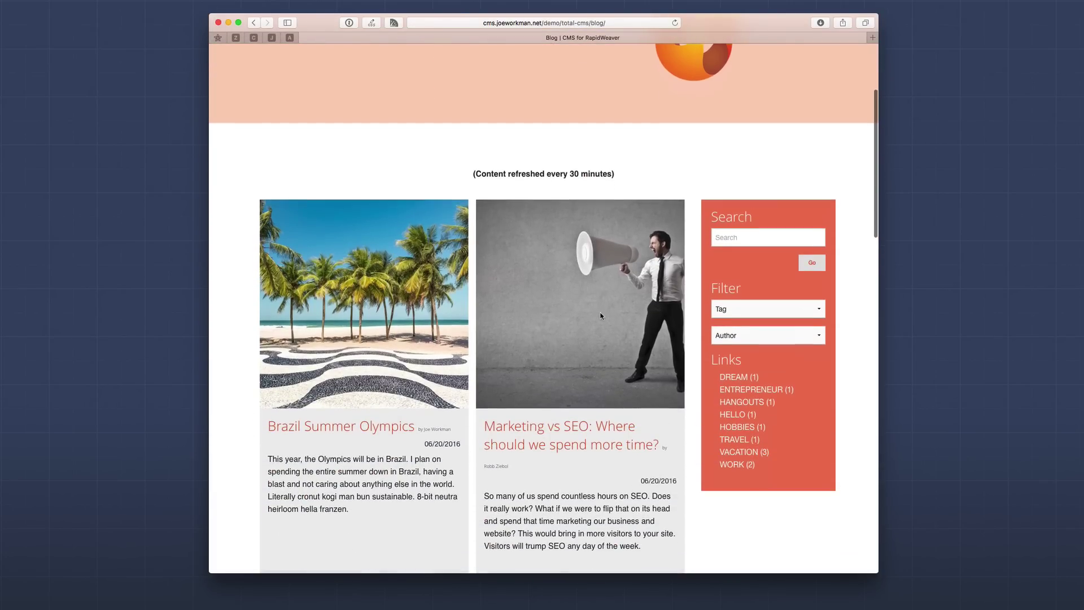
{"action": "left_click", "coordinate": [770, 242]}
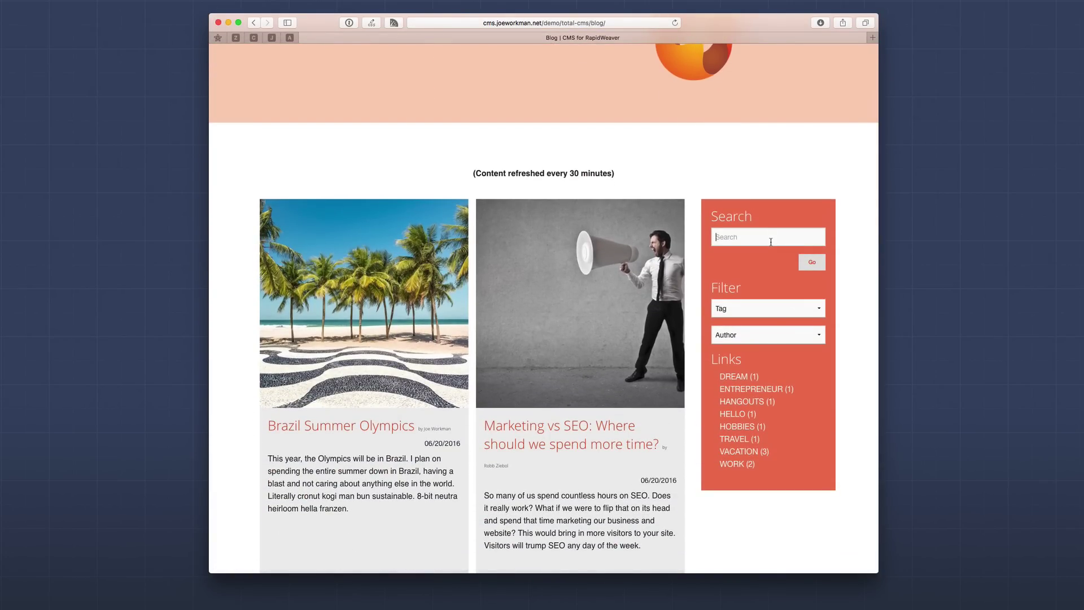
{"action": "left_click", "coordinate": [759, 307]}
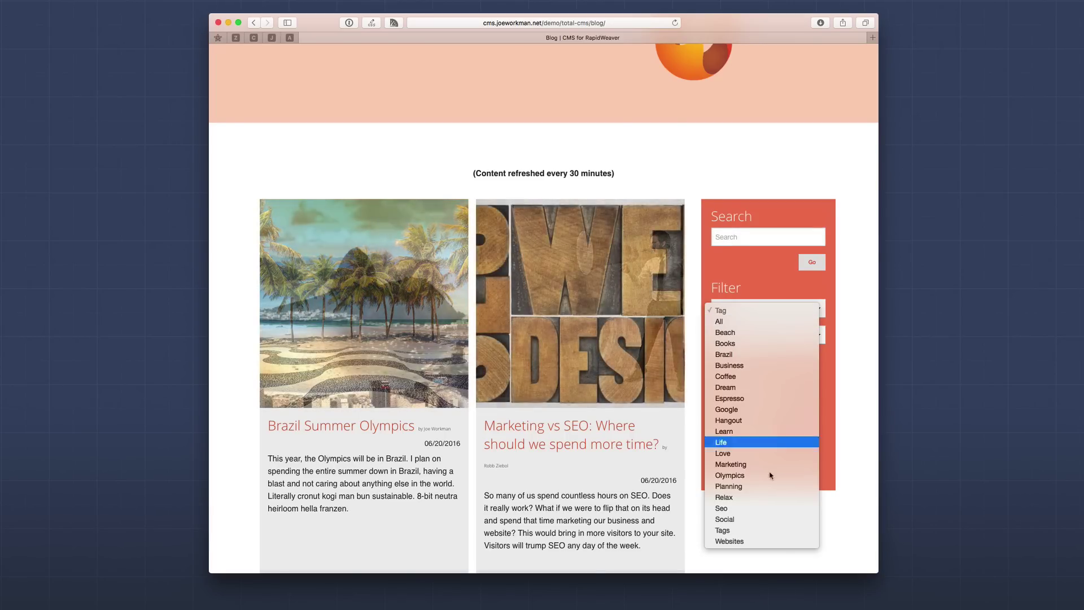
{"action": "left_click", "coordinate": [846, 424]}
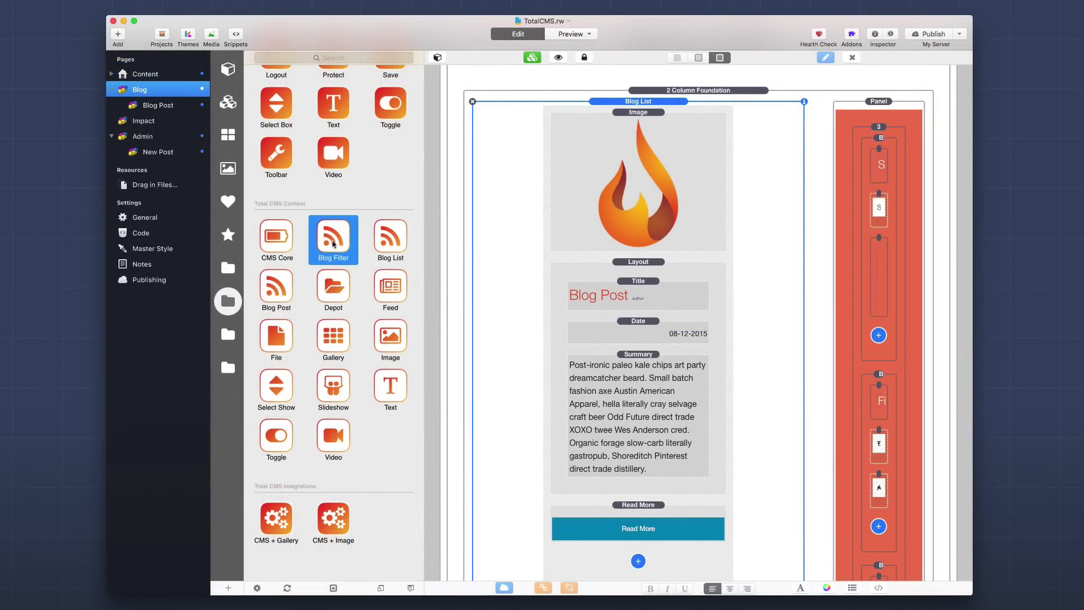
Select the Blog List and Blog Post stacks in the stacks library.
{"action": "left_click", "coordinate": [396, 243]}
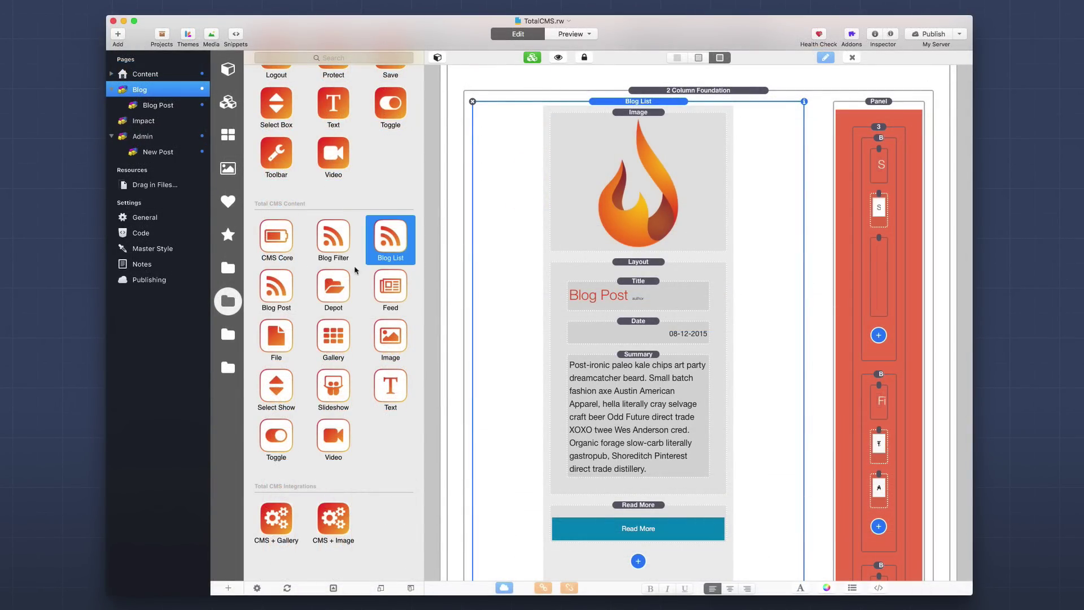
{"action": "left_click", "coordinate": [272, 299]}
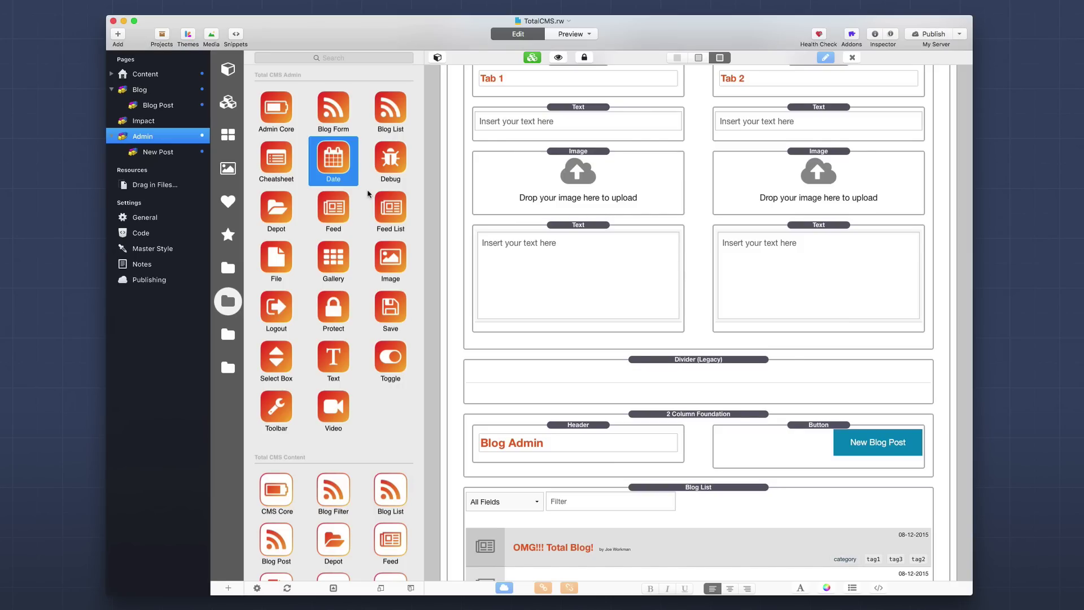
Select the Debug stack in the Total CMS Admin library.
{"action": "left_click", "coordinate": [389, 159]}
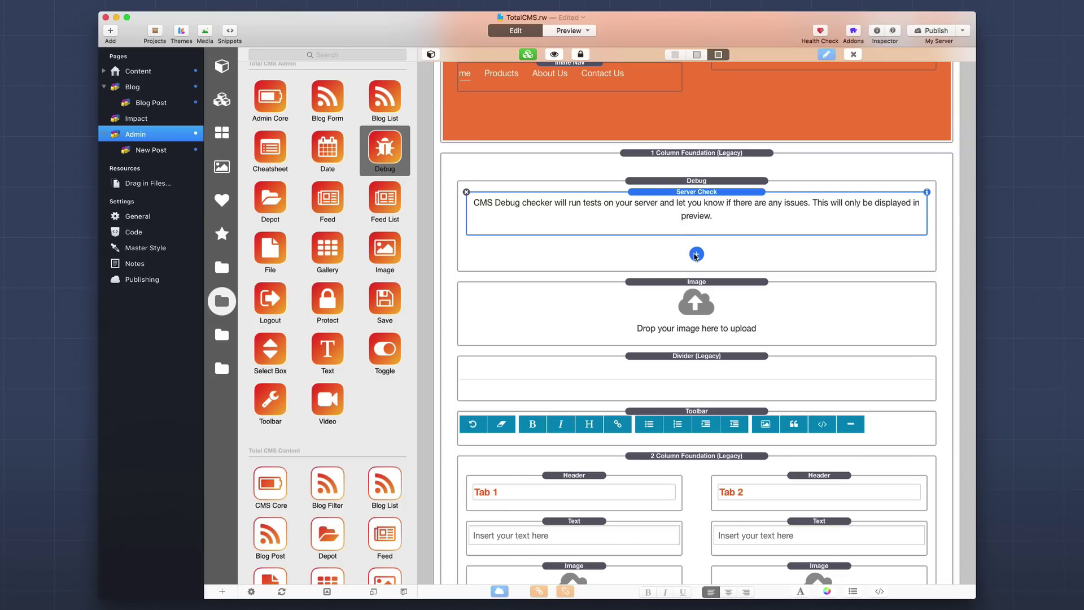
Insert a CMS Log element under Server Check in the Debug stack.
{"action": "left_click", "coordinate": [696, 254]}
{"action": "left_click", "coordinate": [713, 271]}
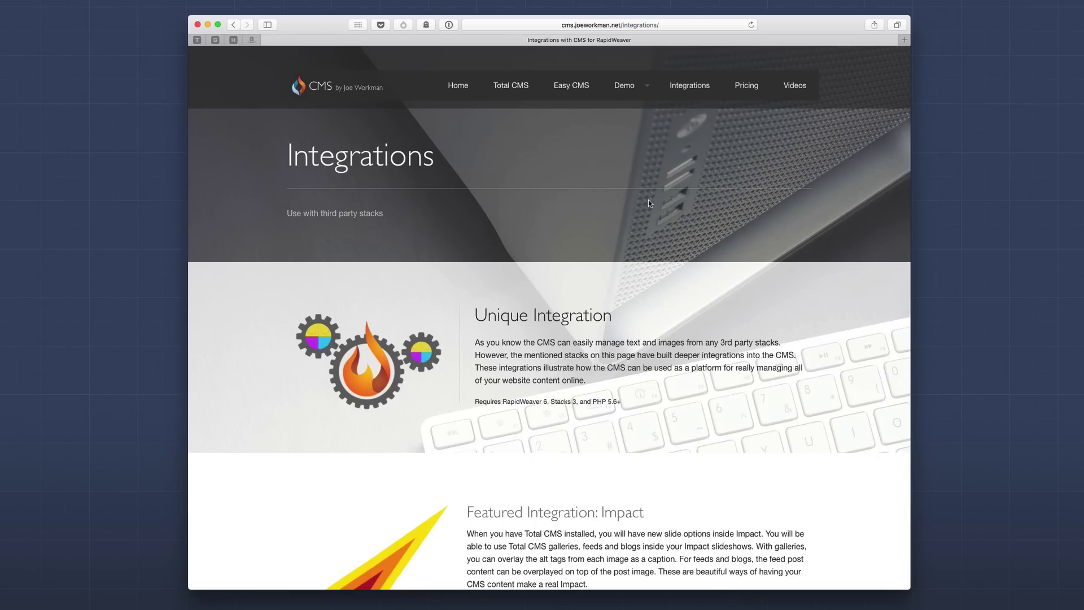
Scroll past the 3rd Party Integrations lists to the Project & Theme and General Integration sections.
{"action": "scroll", "coordinate": [645, 237], "scroll_direction": "down", "scroll_amount": 1}
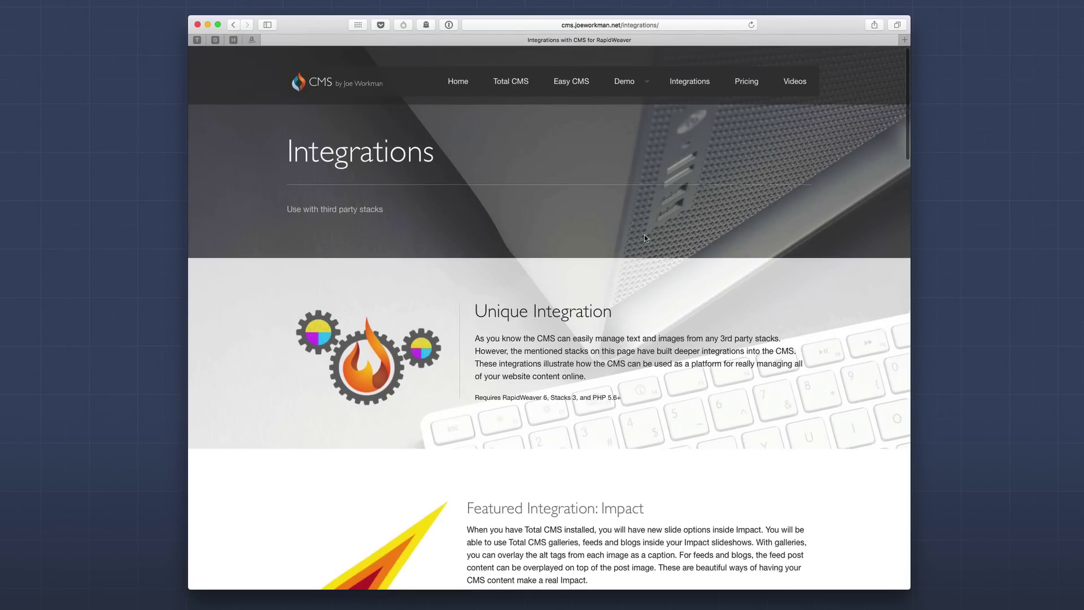
{"action": "scroll", "coordinate": [645, 237], "scroll_direction": "down", "scroll_amount": 10}
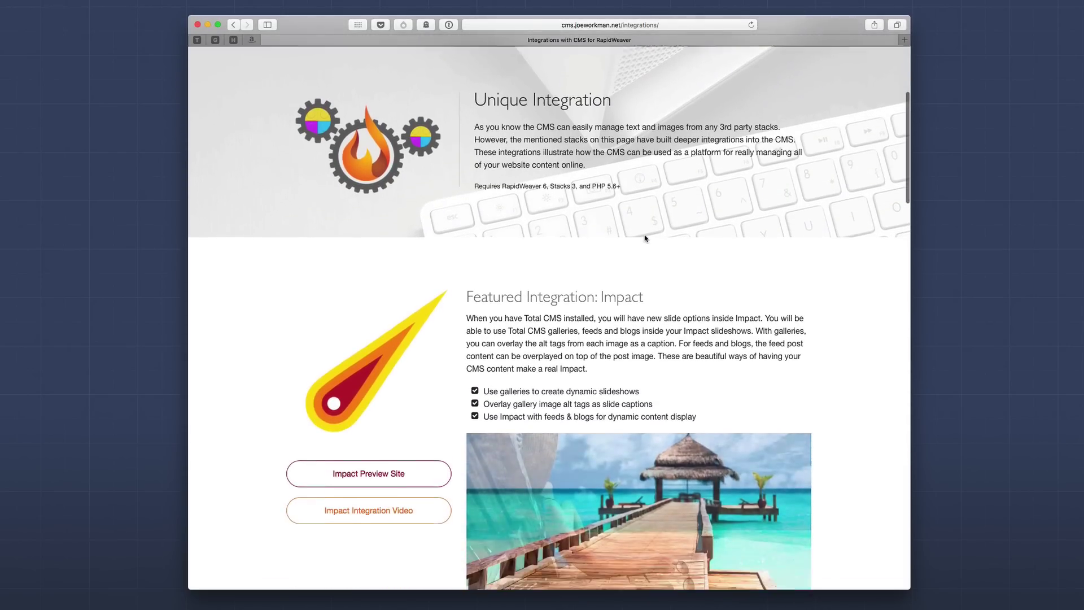
{"action": "scroll", "coordinate": [645, 237], "scroll_direction": "down", "scroll_amount": 15}
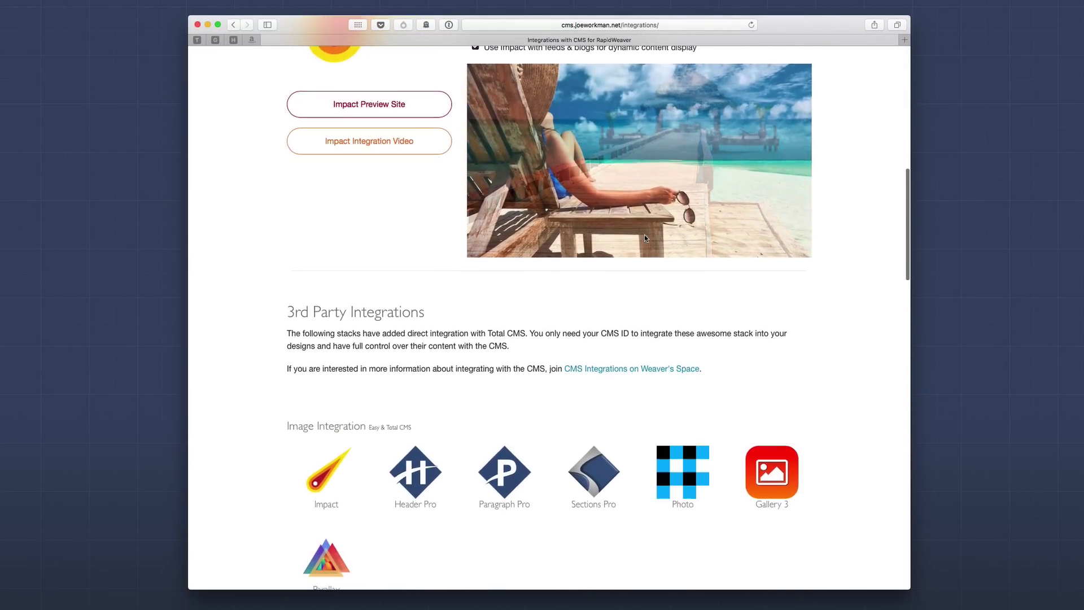
{"action": "scroll", "coordinate": [645, 237], "scroll_direction": "down", "scroll_amount": 2}
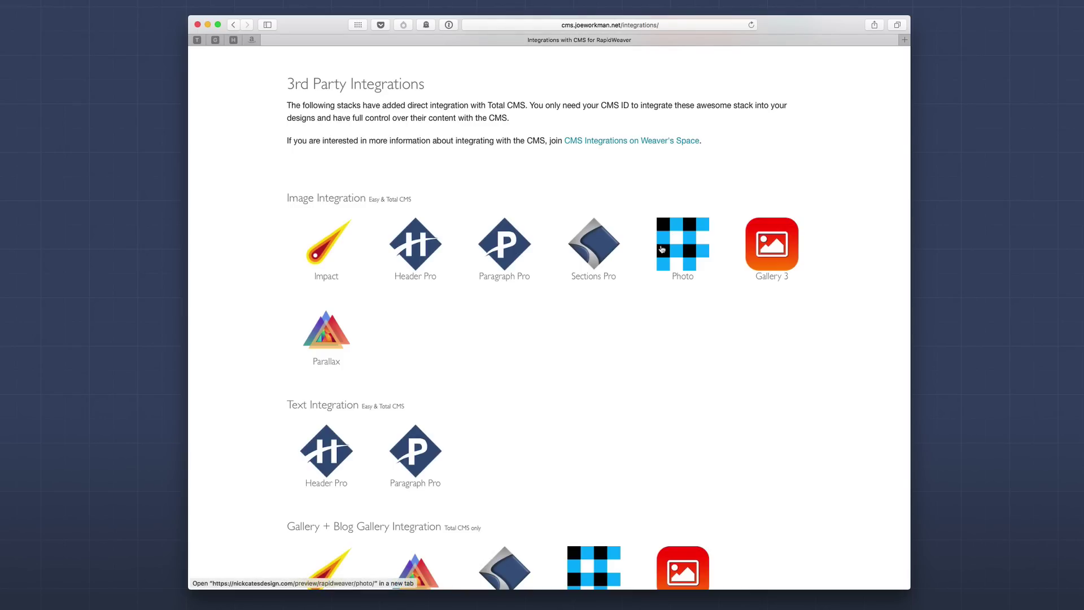
{"action": "scroll", "coordinate": [663, 268], "scroll_direction": "down", "scroll_amount": 5}
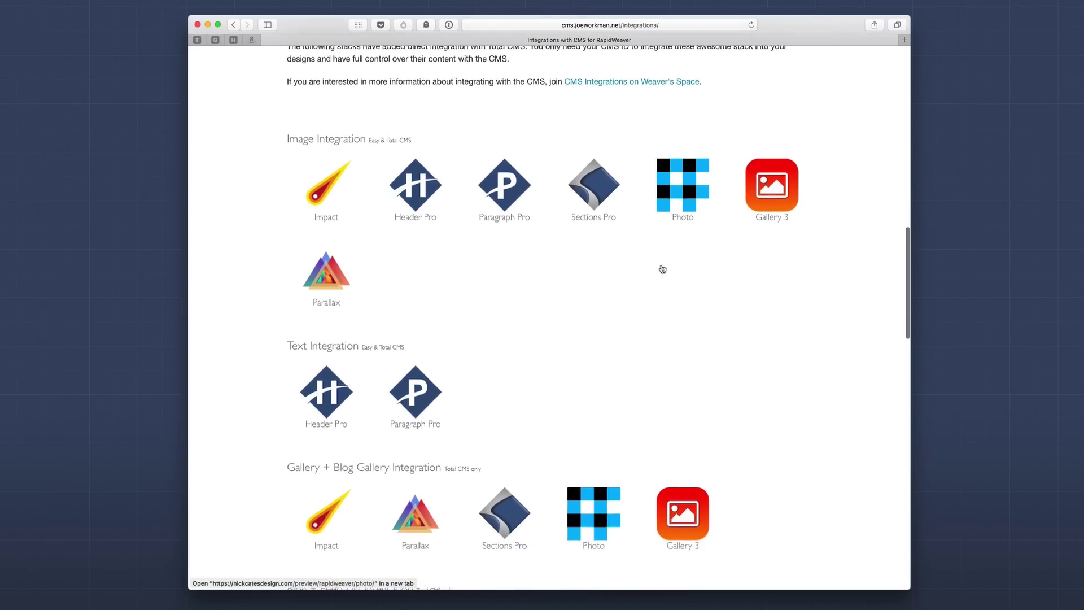
{"action": "scroll", "coordinate": [663, 268], "scroll_direction": "down", "scroll_amount": 9}
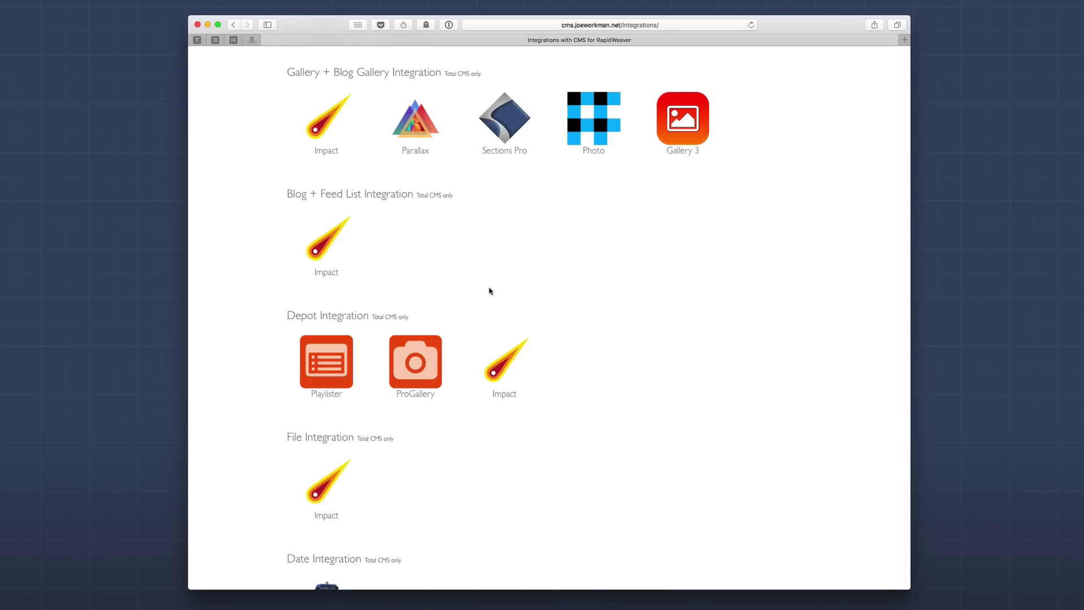
{"action": "scroll", "coordinate": [489, 291], "scroll_direction": "down", "scroll_amount": 2}
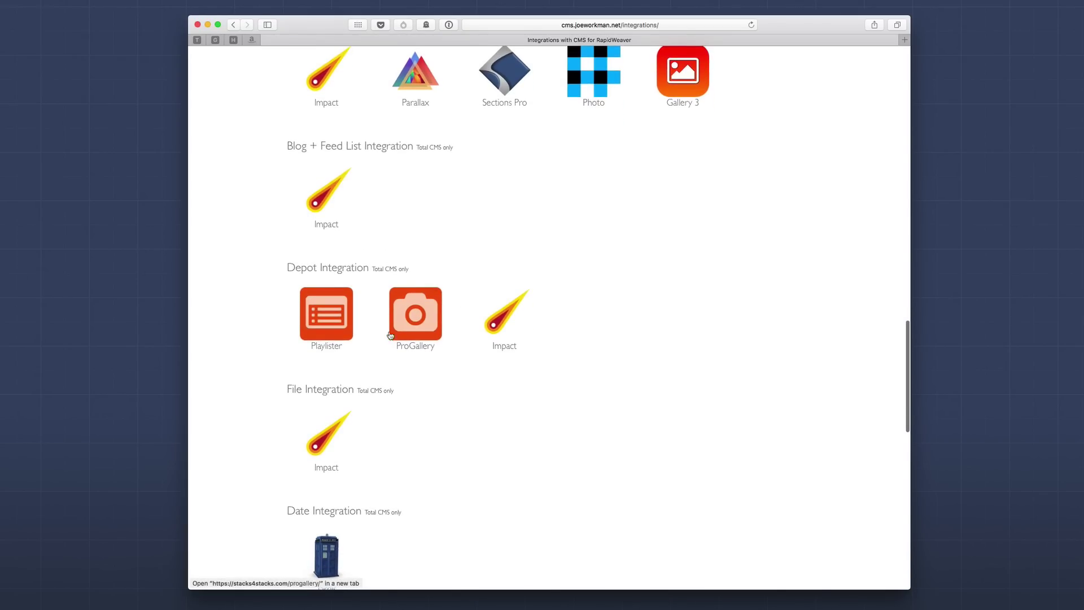
{"action": "scroll", "coordinate": [337, 335], "scroll_direction": "down", "scroll_amount": 4}
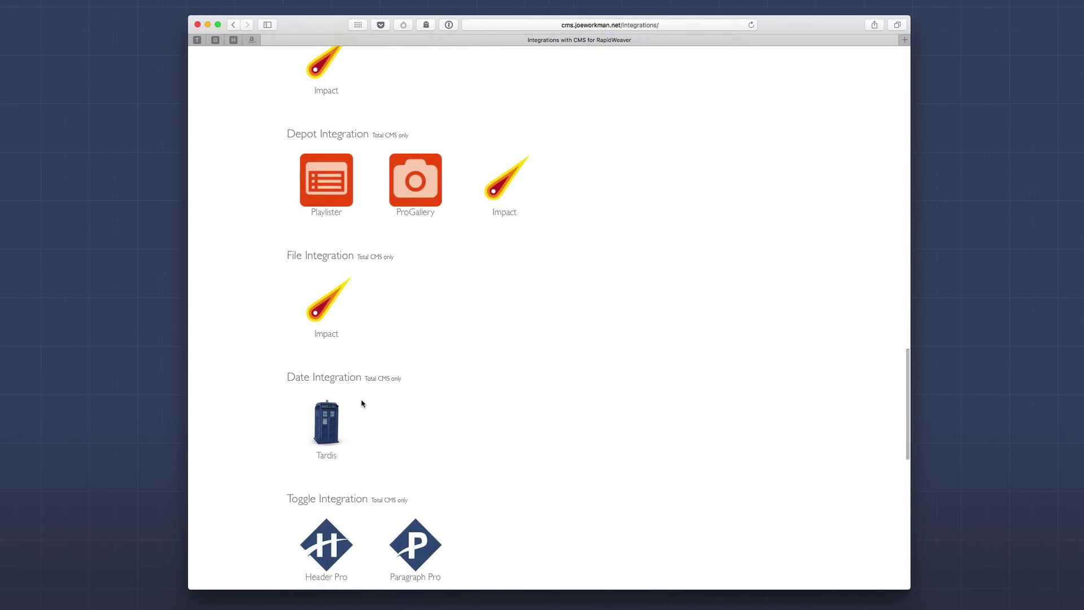
{"action": "scroll", "coordinate": [362, 404], "scroll_direction": "down", "scroll_amount": 1}
{"action": "scroll", "coordinate": [362, 403], "scroll_direction": "down", "scroll_amount": 5}
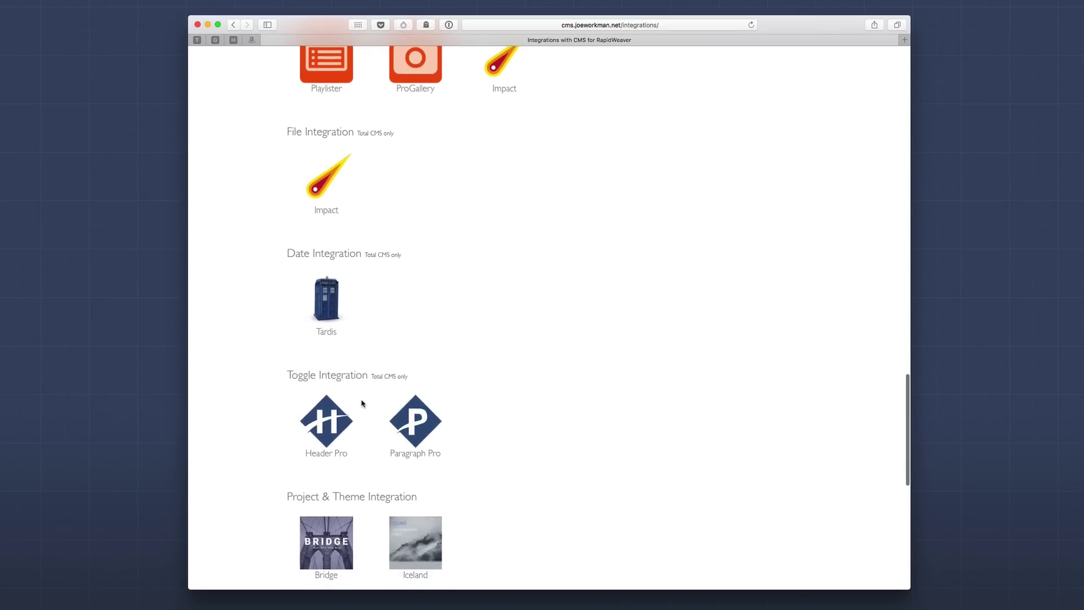
{"action": "scroll", "coordinate": [362, 404], "scroll_direction": "down", "scroll_amount": 3}
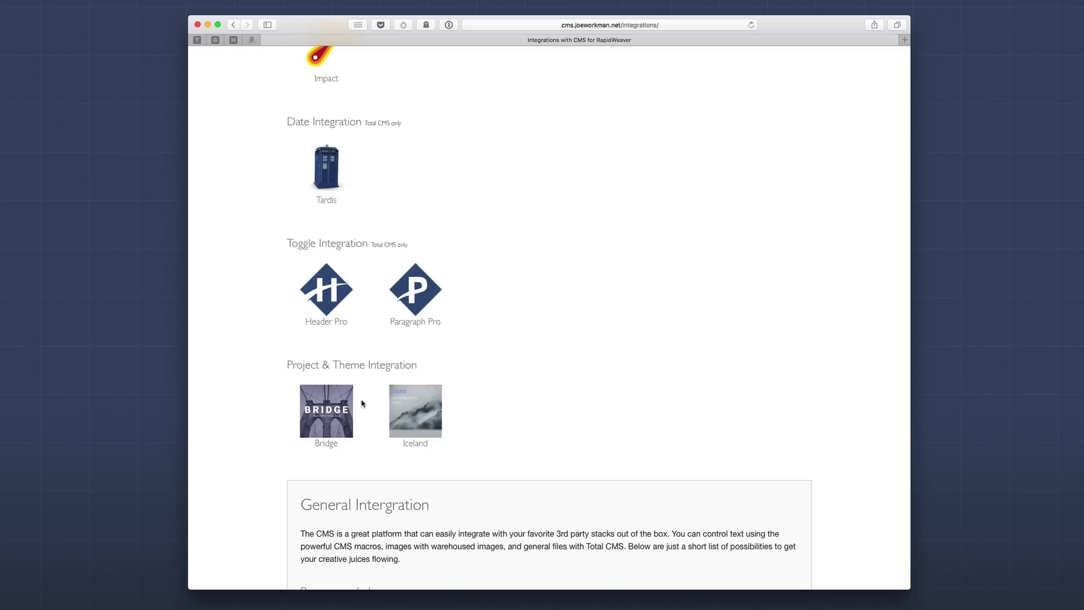
{"action": "scroll", "coordinate": [362, 403], "scroll_direction": "down", "scroll_amount": 10}
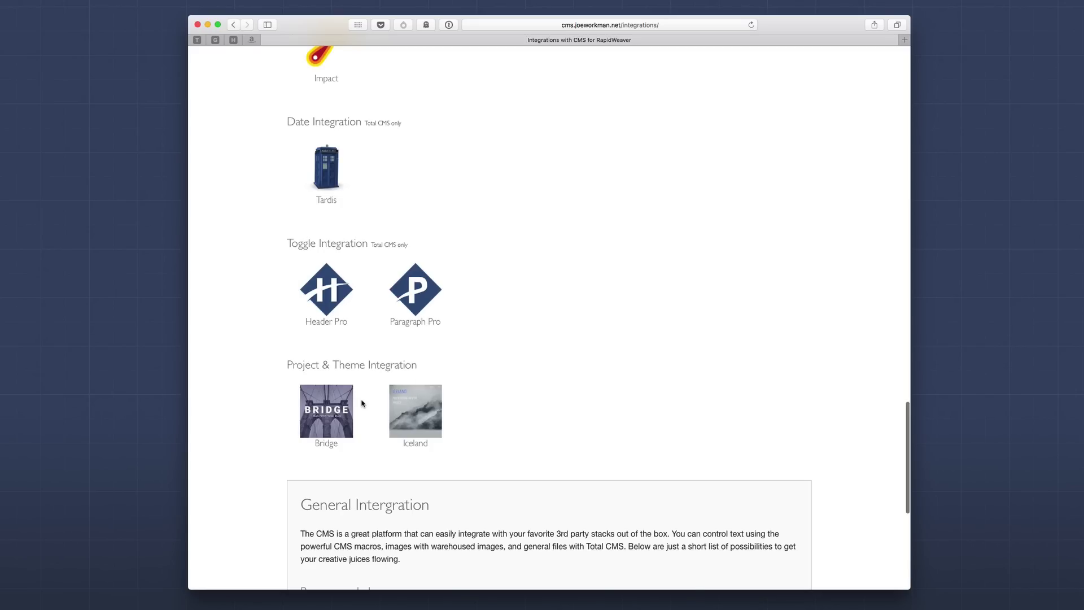